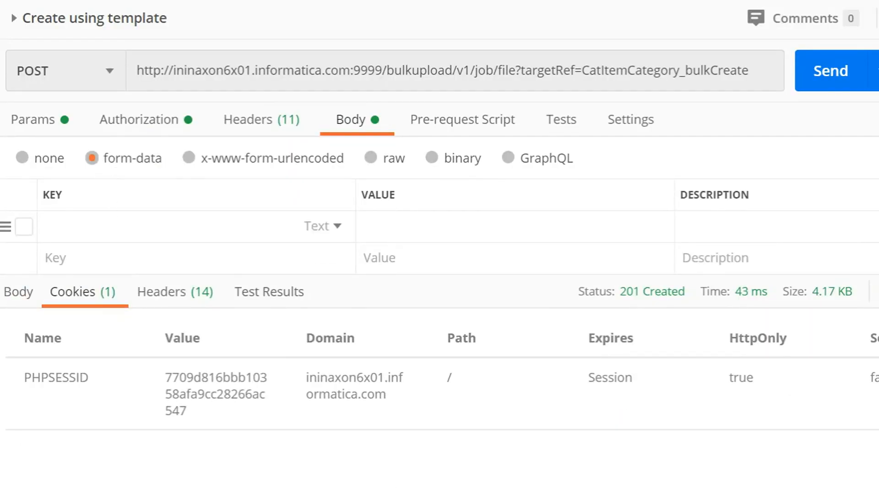
Add a form-data body entry with the key "file", enable it and set its type to File.
left_click(196, 227)
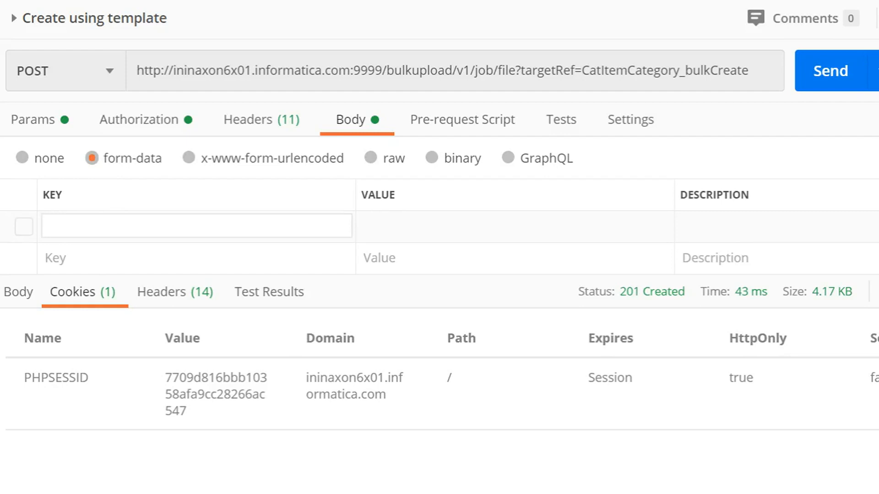
type("file")
left_click(24, 226)
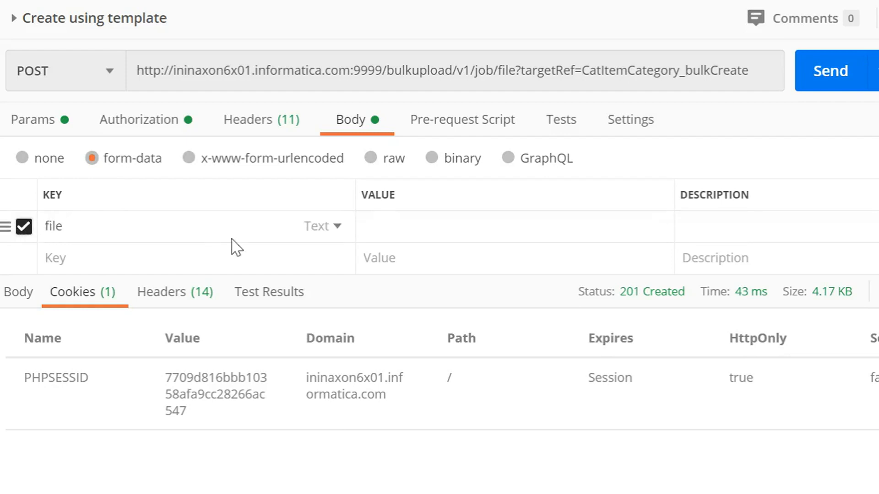
left_click(331, 226)
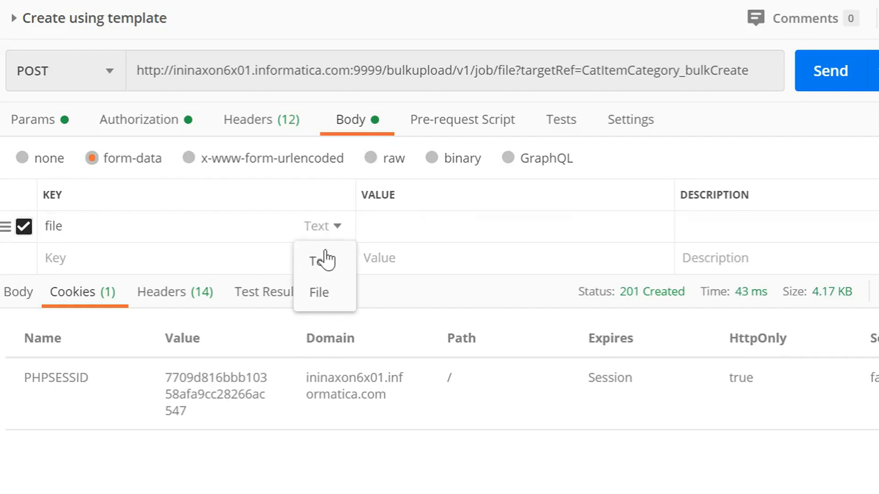
left_click(319, 295)
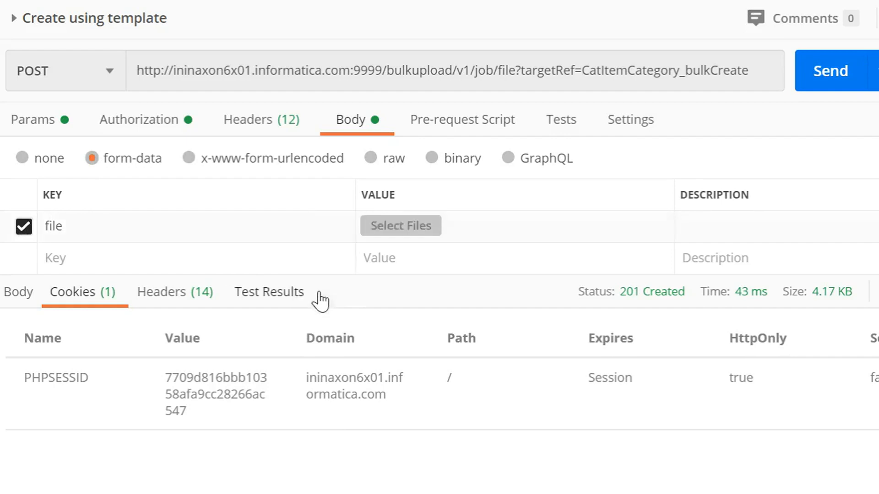
Attach Axon_SourcingTemplate_glossary (5).xlsx as the file entry's value and send the upload request.
left_click(398, 231)
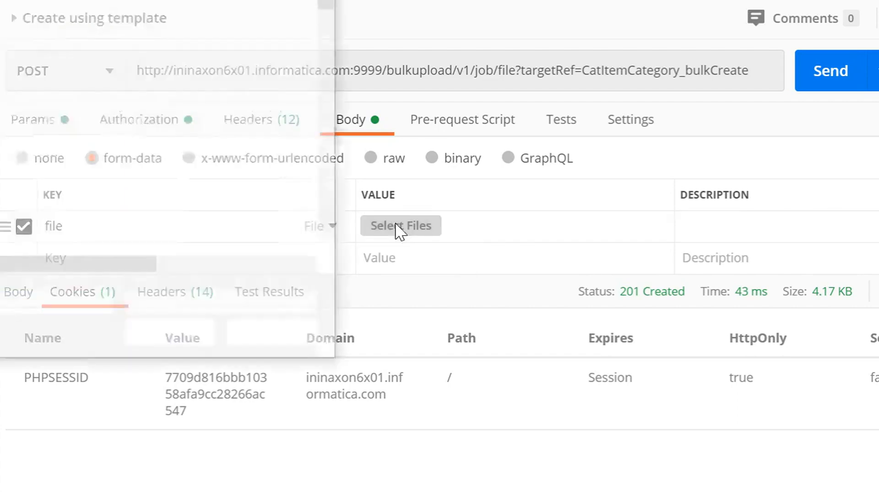
left_click(172, 336)
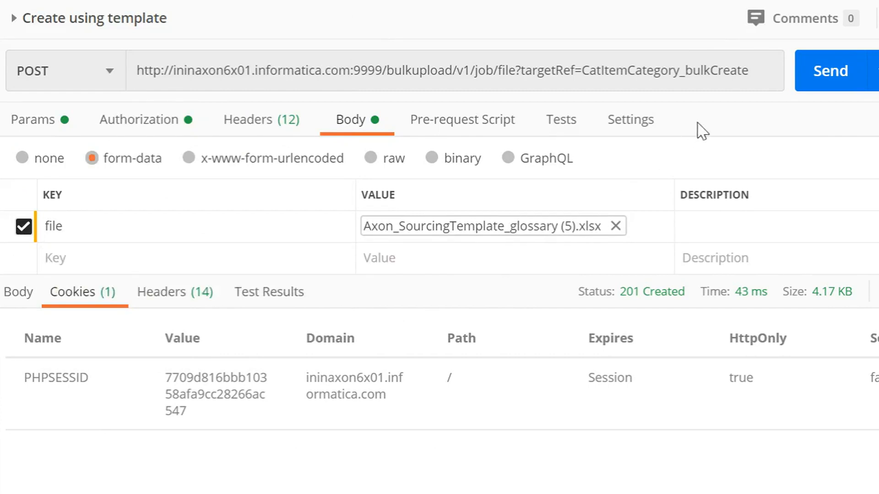
left_click(843, 75)
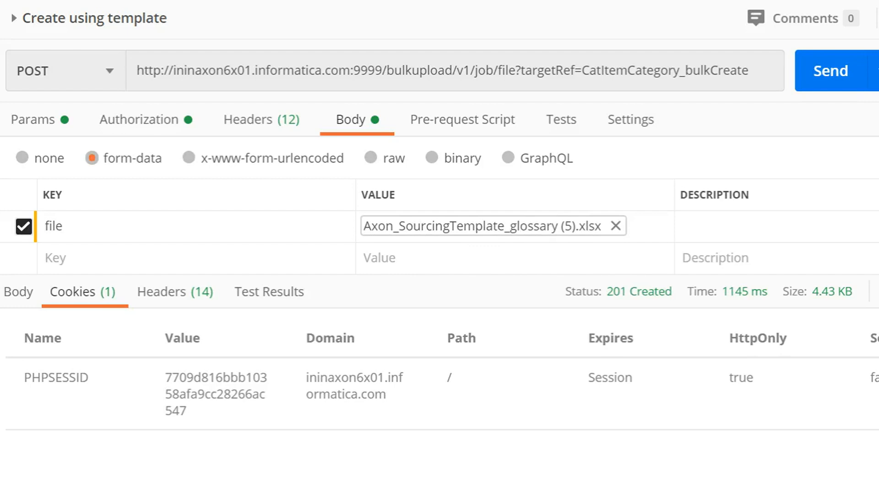
Examine the JSON response body, including the fileRef, the expFields definitions and the fileFields list.
left_click(20, 293)
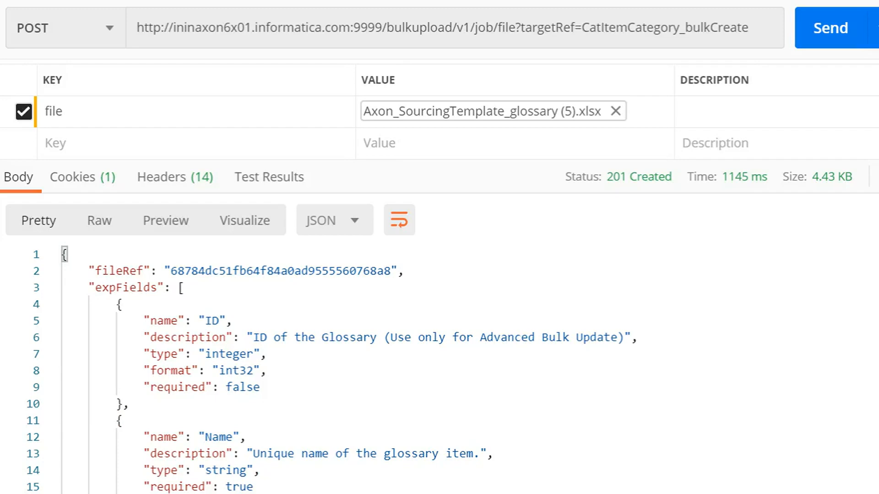
scroll(440, 275, "down", 3)
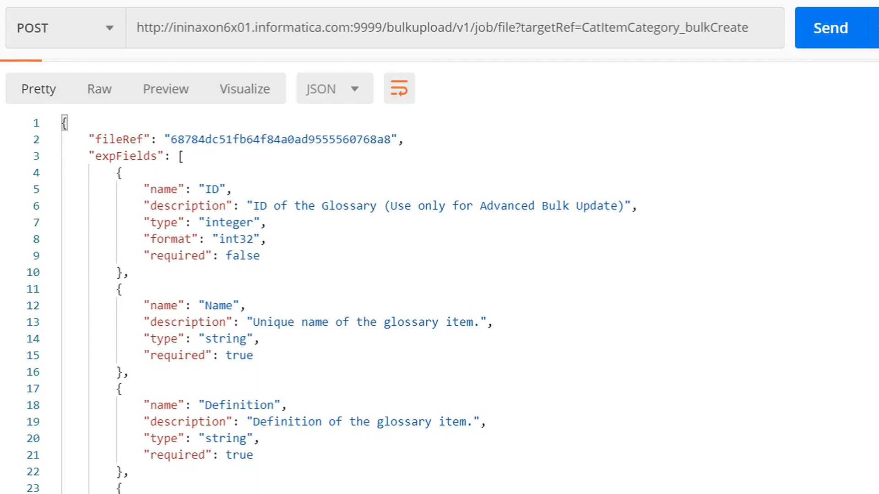
scroll(439, 302, "down", 5)
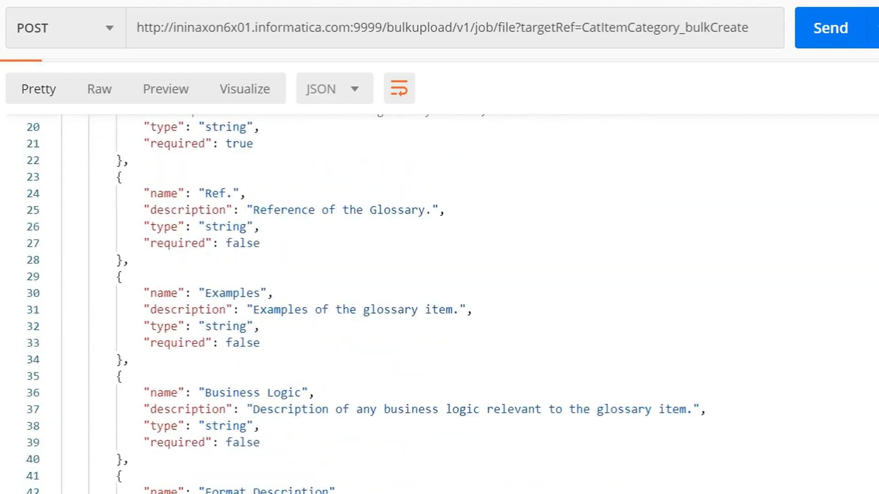
scroll(439, 302, "down", 5)
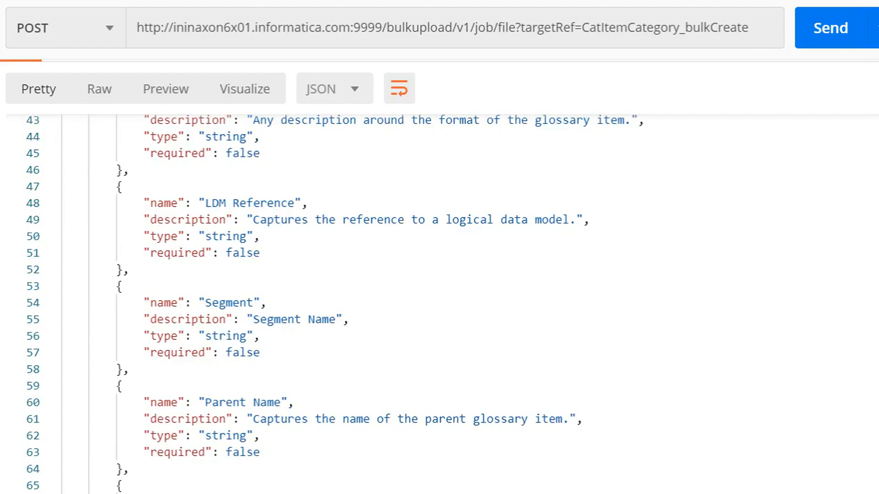
scroll(440, 302, "down", 8)
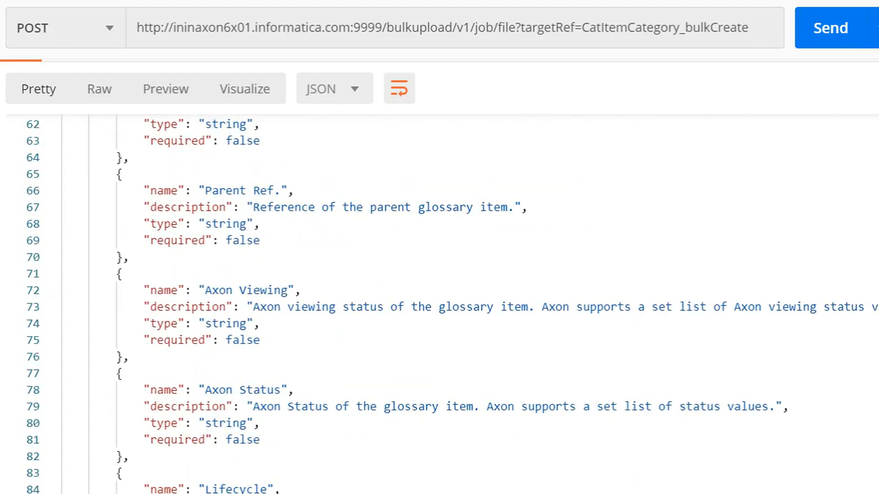
scroll(440, 302, "down", 13)
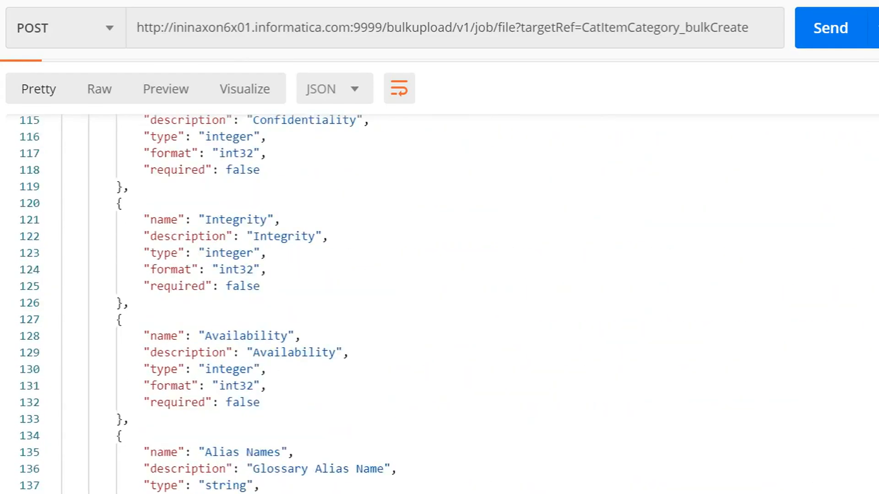
scroll(439, 302, "down", 6)
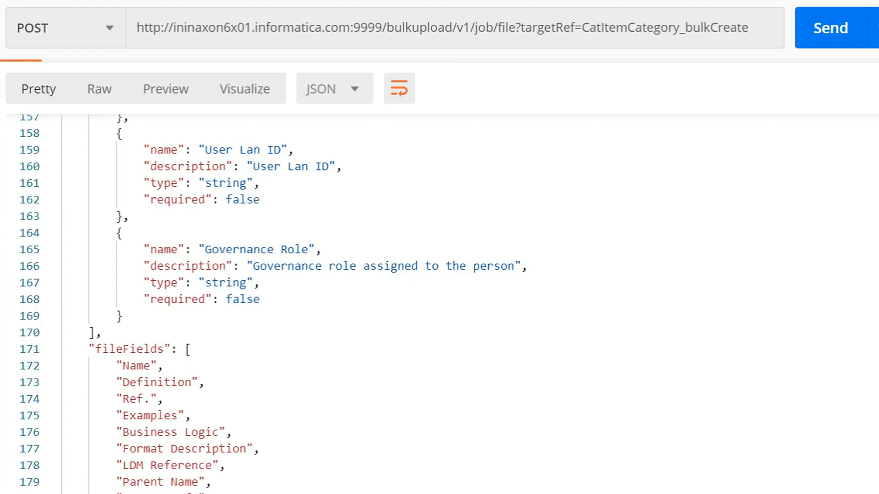
scroll(439, 302, "down", 5)
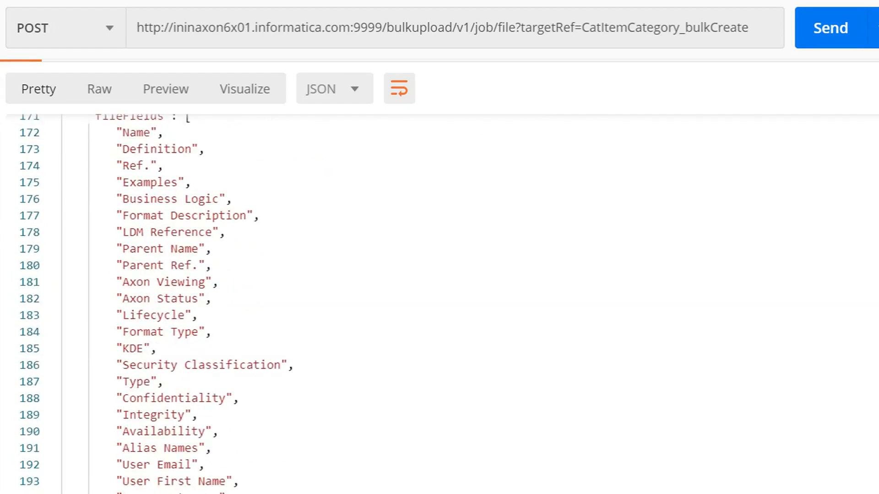
scroll(440, 302, "up", 18)
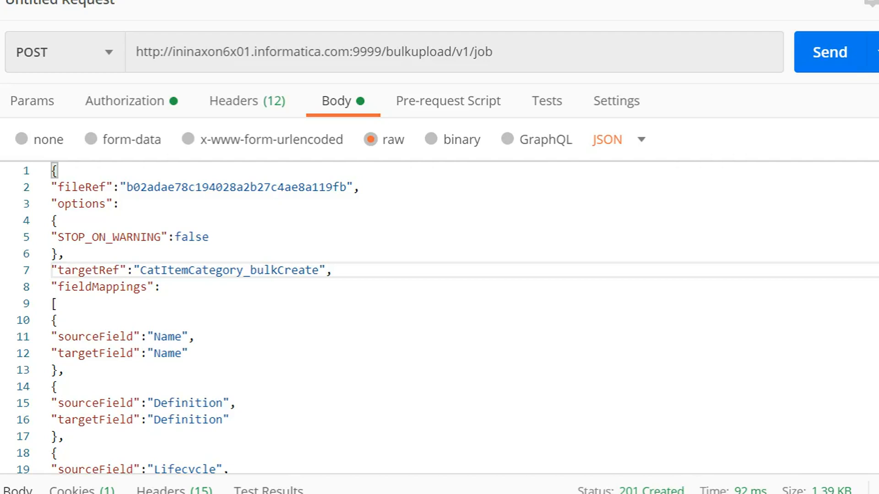
Review the authorization settings and headers of the bulkupload/v1/job request.
left_click(154, 103)
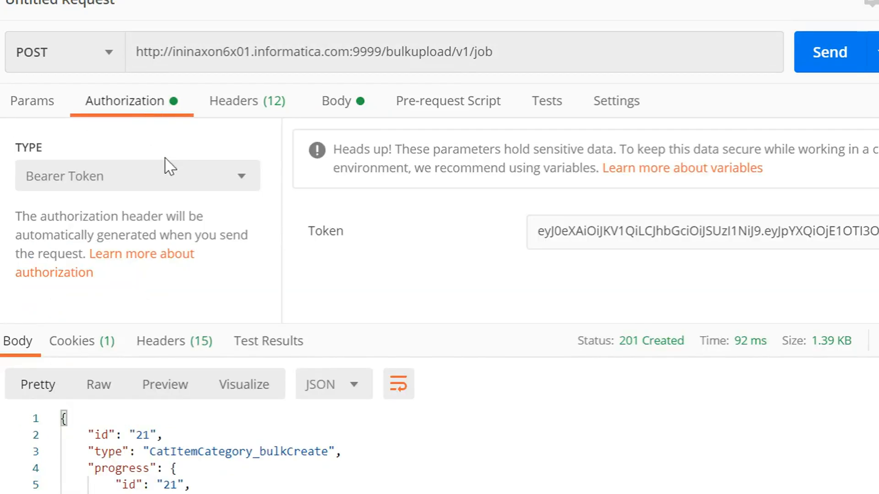
left_click(254, 103)
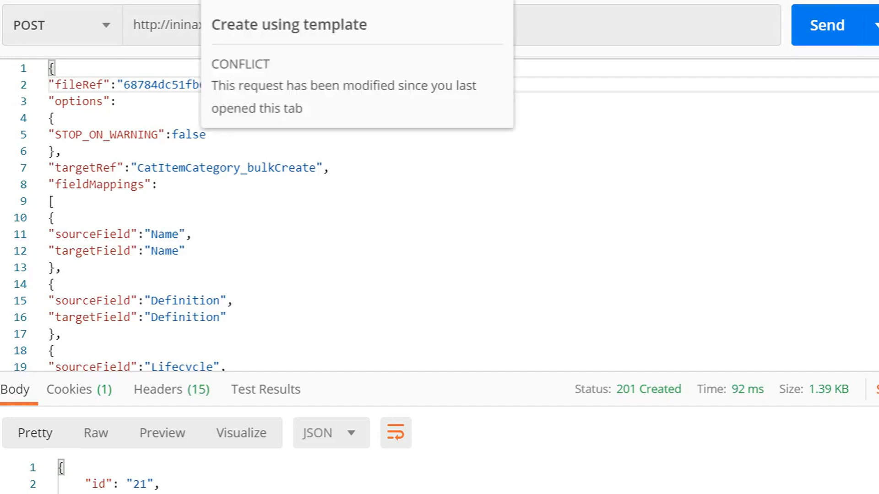
Check the targetRef value in the template upload request's URL, and return to the job request.
left_click(366, 1)
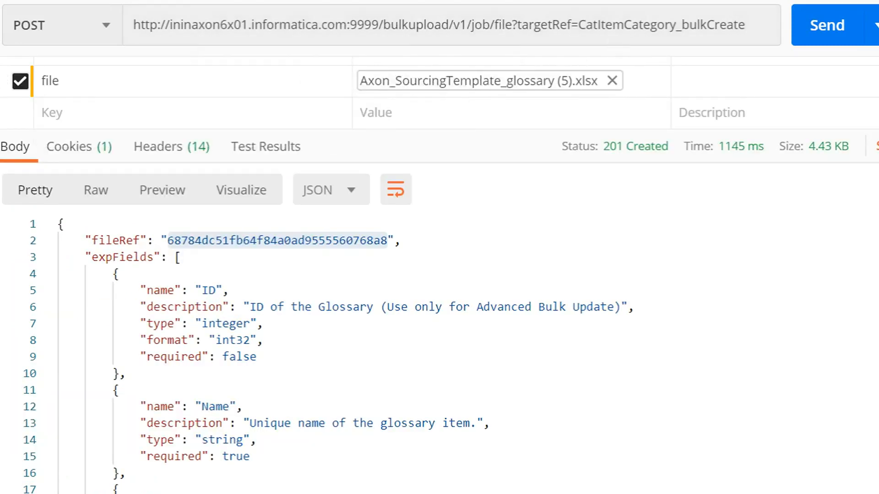
left_click_drag(579, 24, 747, 32)
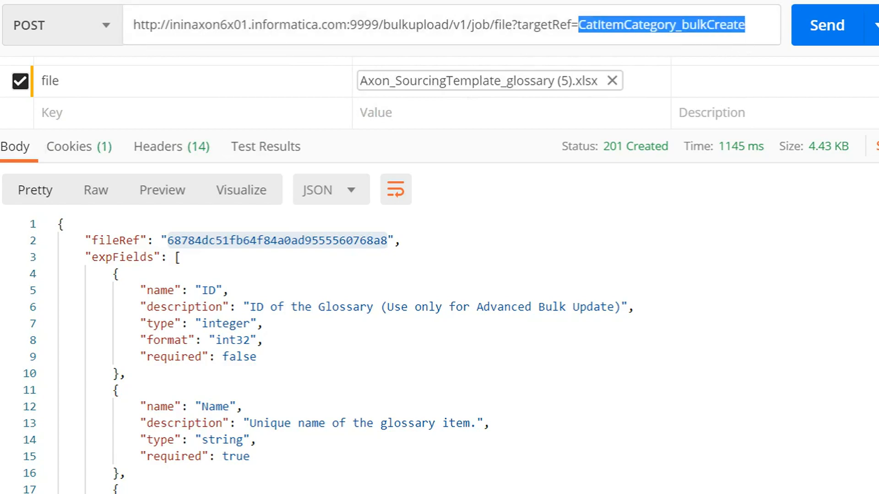
left_click(503, 1)
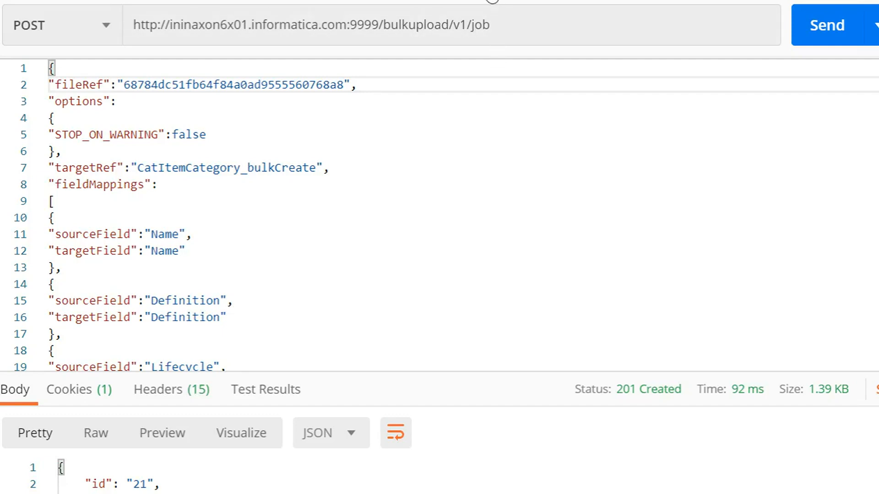
Check the ID field name under expFields in the upload response, and return to the job request.
left_click(439, 1)
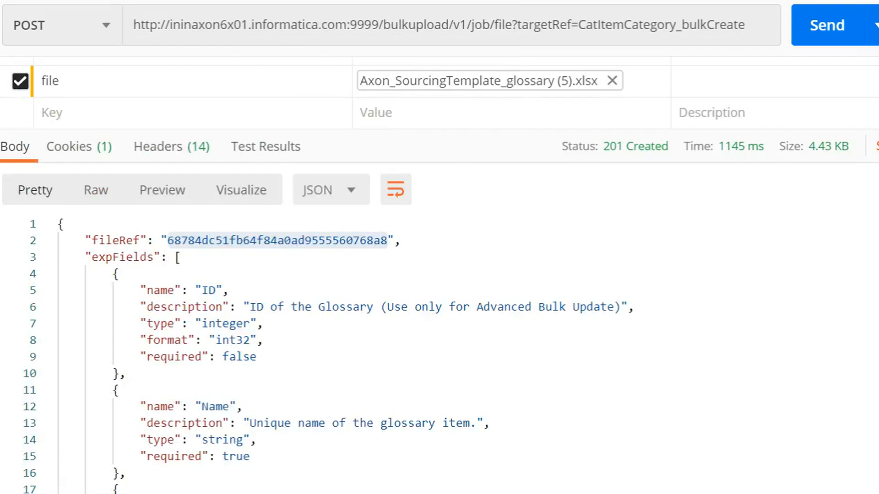
left_click_drag(203, 290, 216, 290)
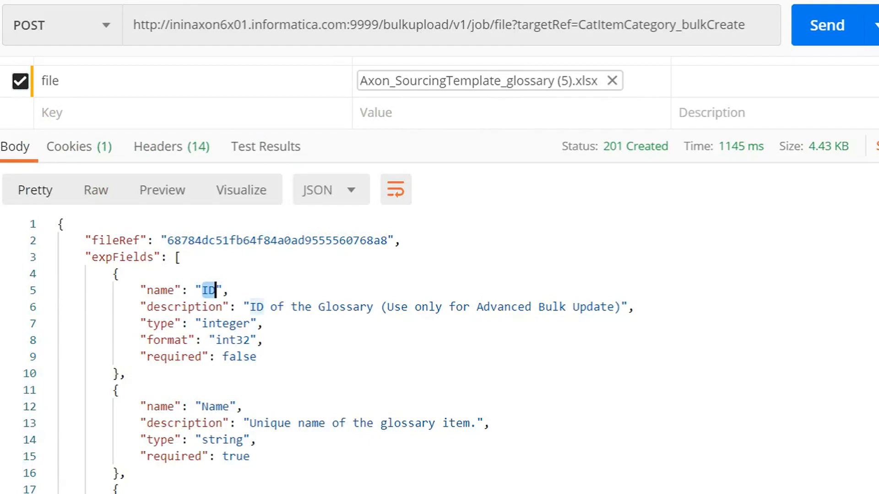
left_click(479, 1)
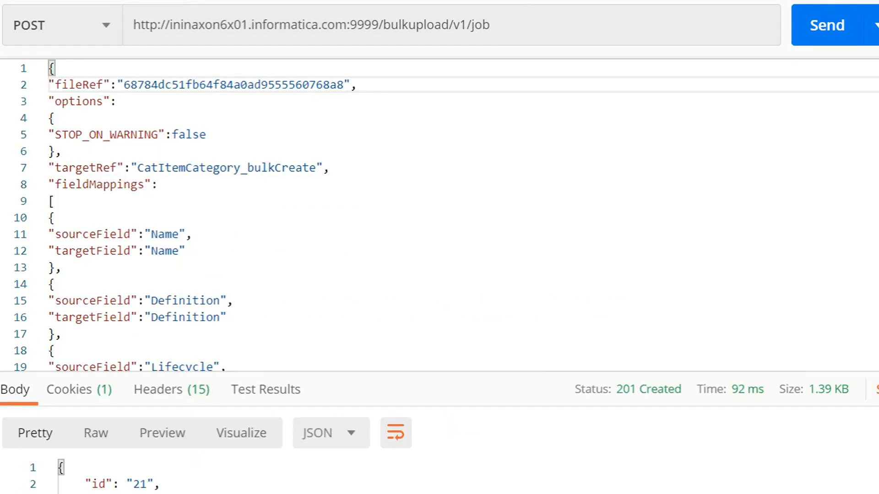
Examine the sourceField and targetField pairs in the job request's fieldMappings, starting with the Name mapping.
left_click_drag(152, 234, 178, 234)
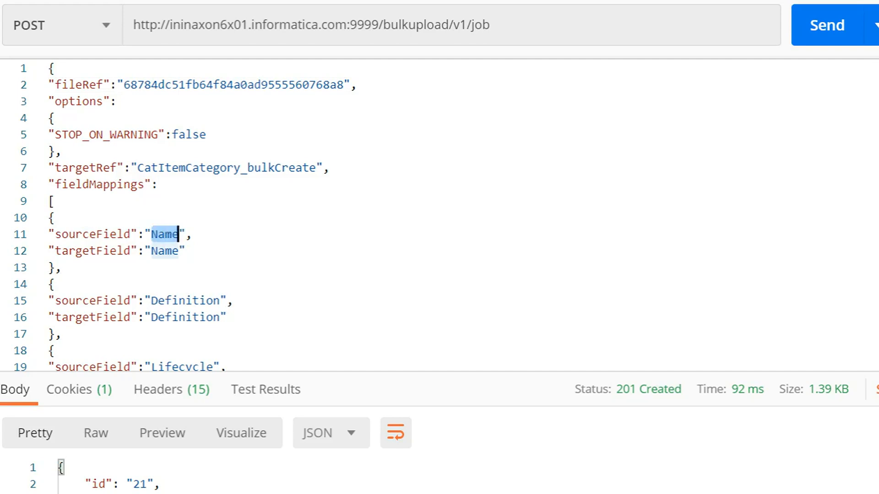
left_click(158, 251)
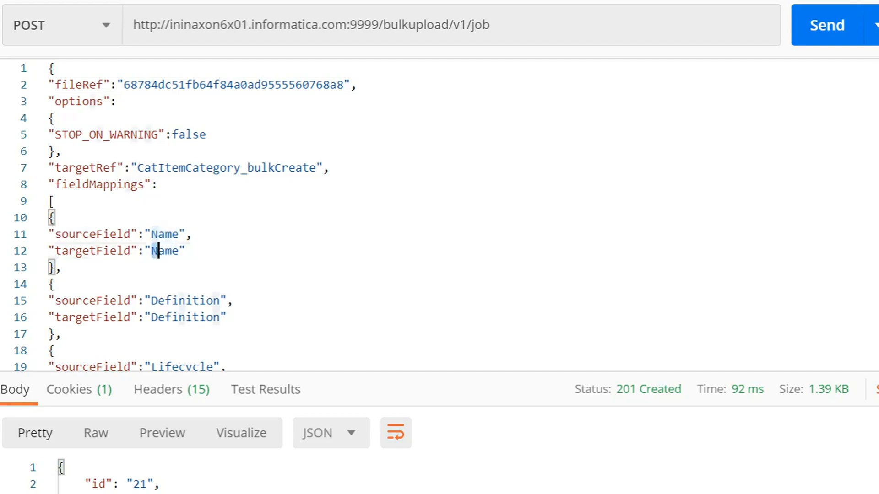
left_click_drag(158, 251, 172, 252)
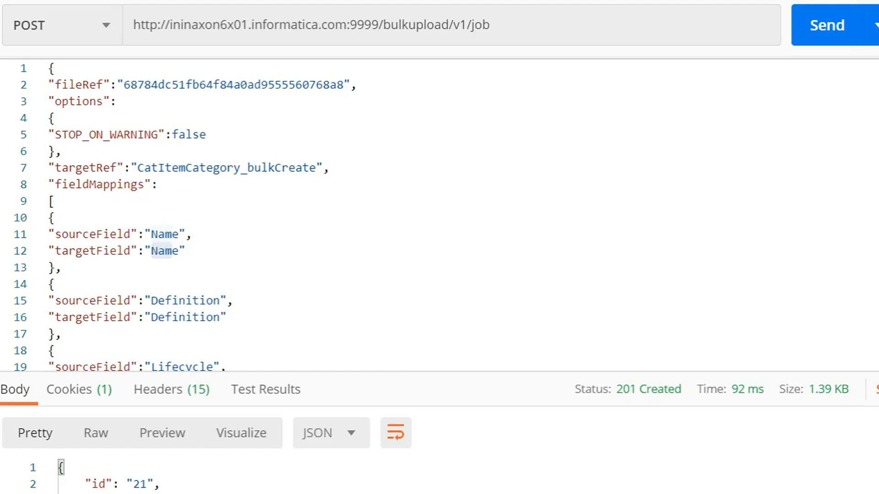
scroll(439, 275, "up", 1)
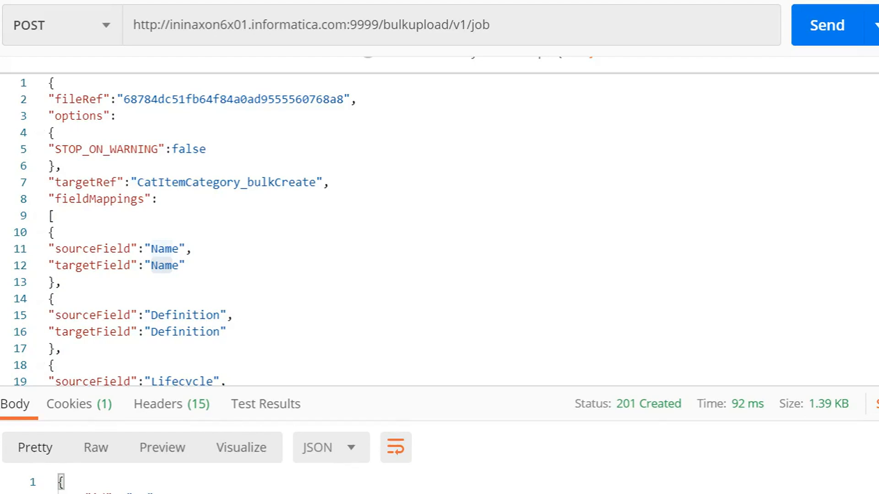
scroll(165, 229, "down", 7)
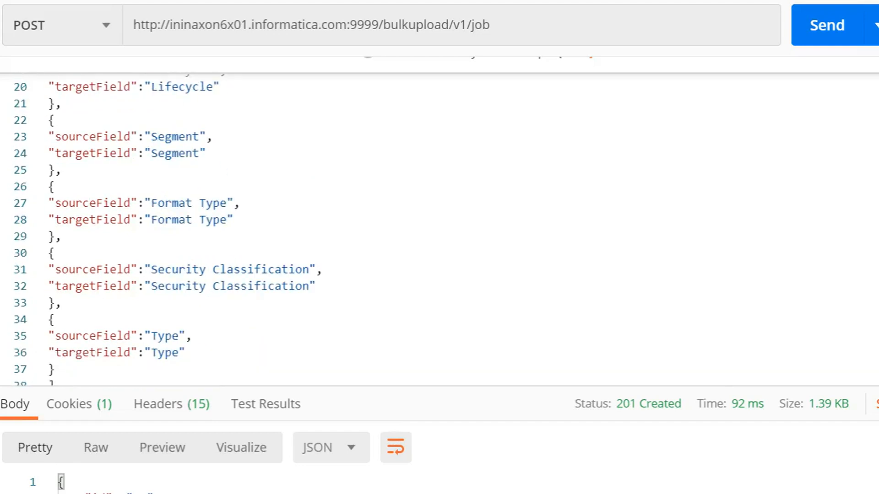
scroll(165, 229, "down", 1)
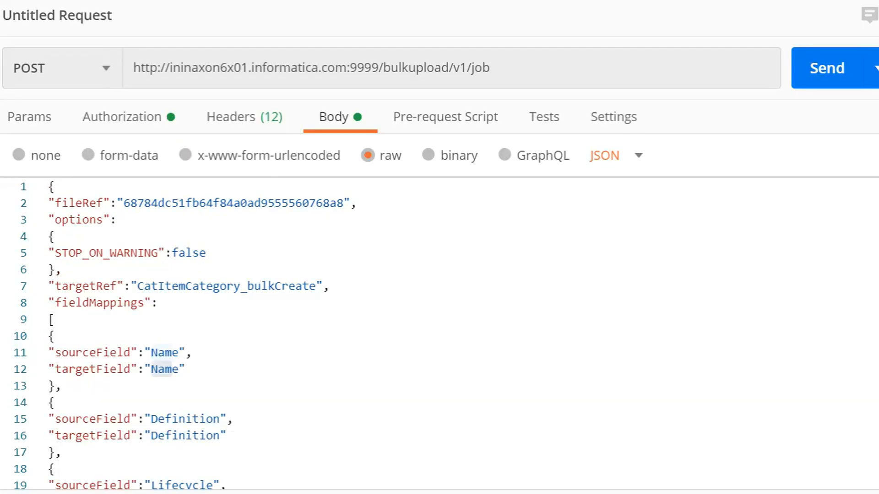
Send the bulkupload/v1/job request with the glossary field mappings.
left_click(830, 77)
scroll(440, 335, "down", 2)
scroll(439, 334, "down", 2)
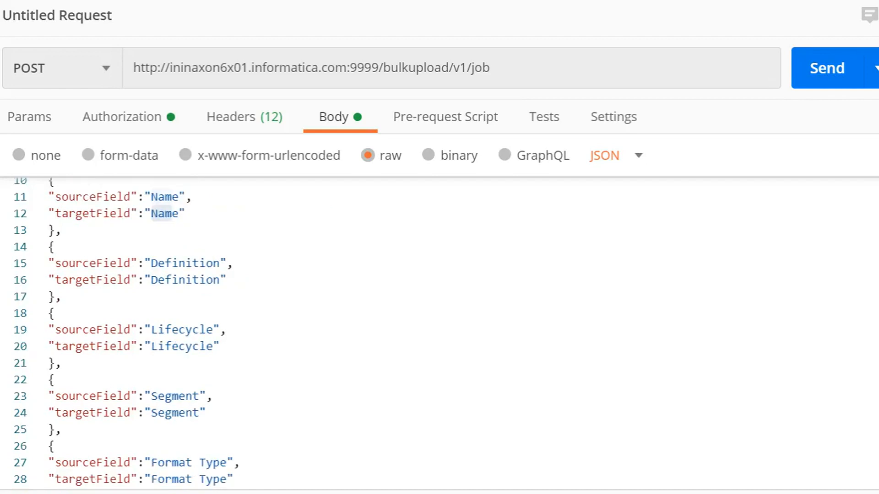
scroll(505, 457, "down", 2)
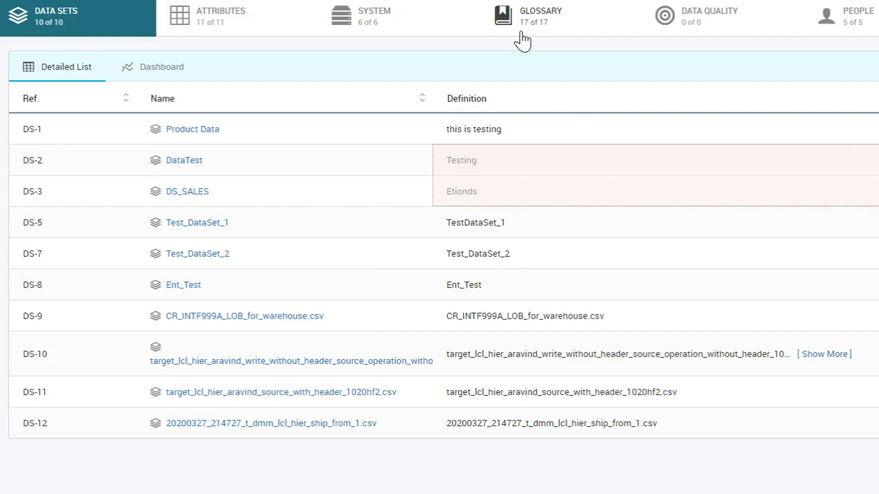
Switch to Axon in the browser and open the Glossary list.
left_click(524, 23)
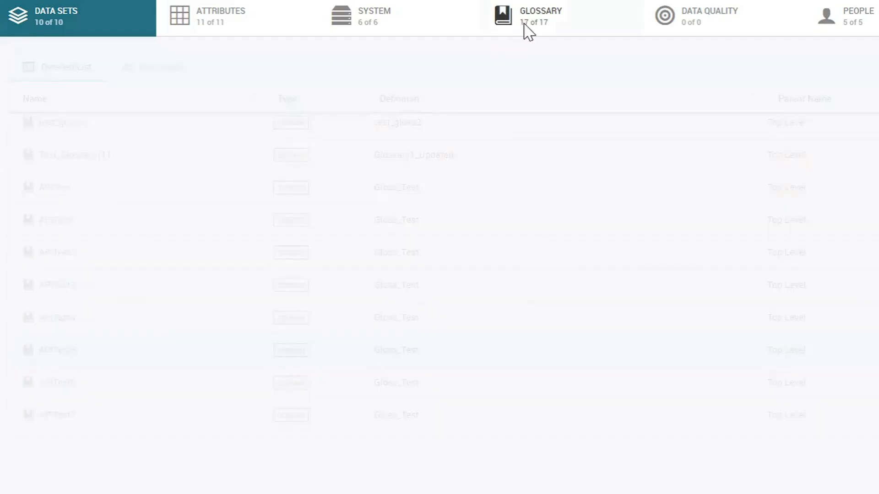